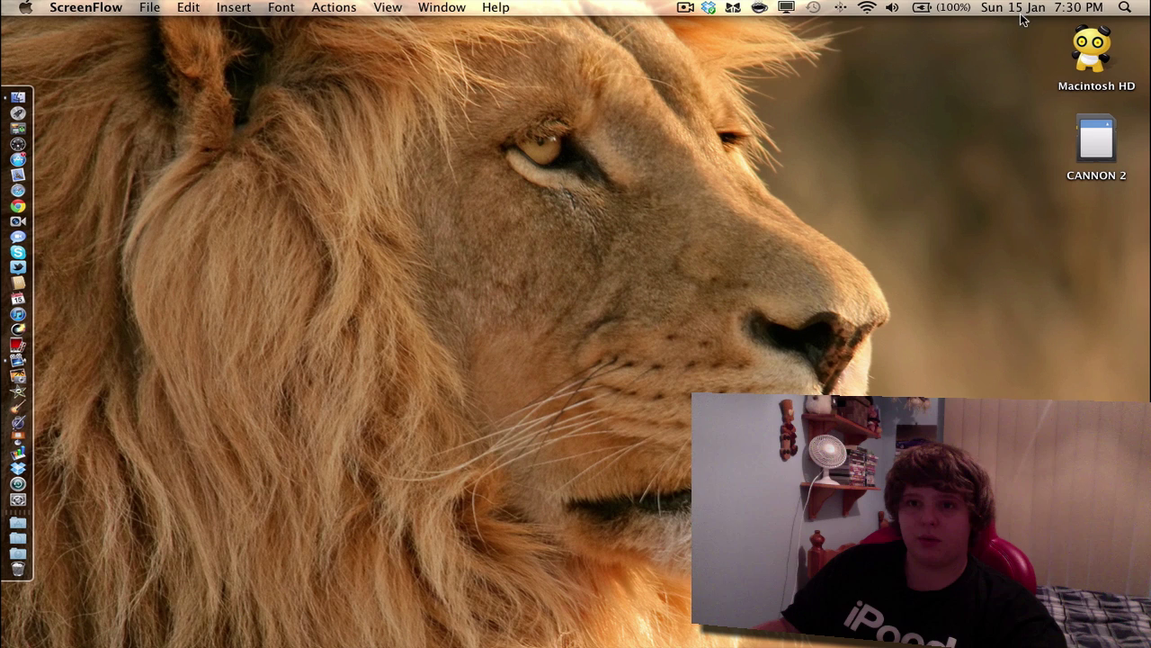
# Launch Disk Utility from Spotlight and view CANNON 2's Erase options showing MS-DOS (FAT)
pyautogui.click(1122, 7)
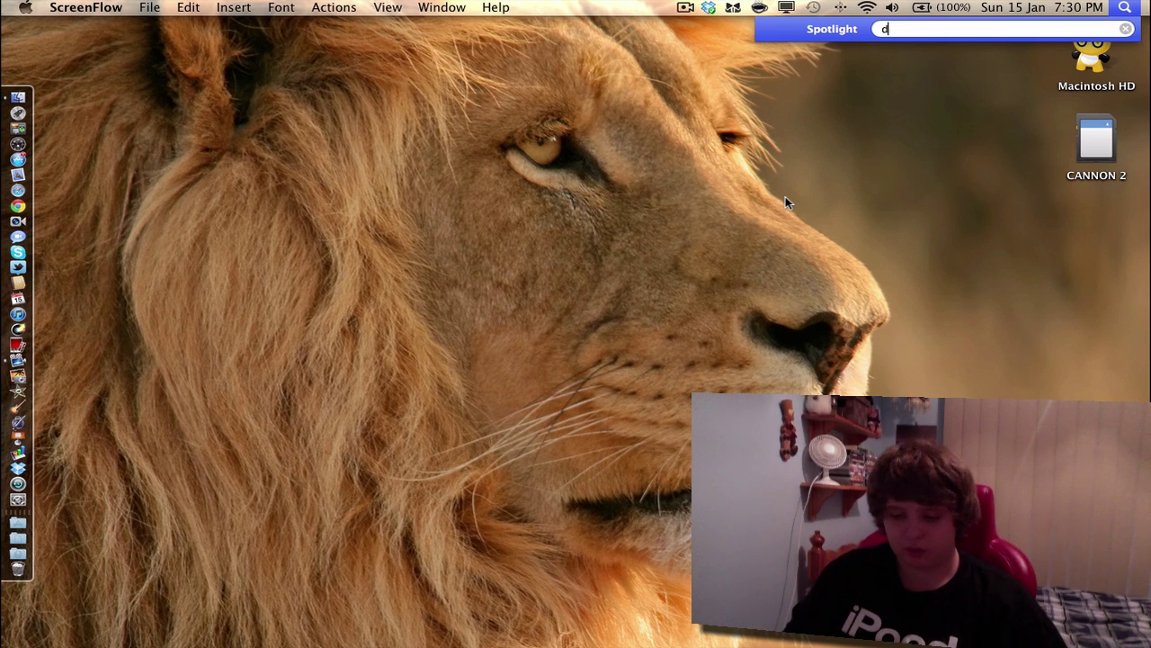
pyautogui.write('disk')
pyautogui.press('Return')
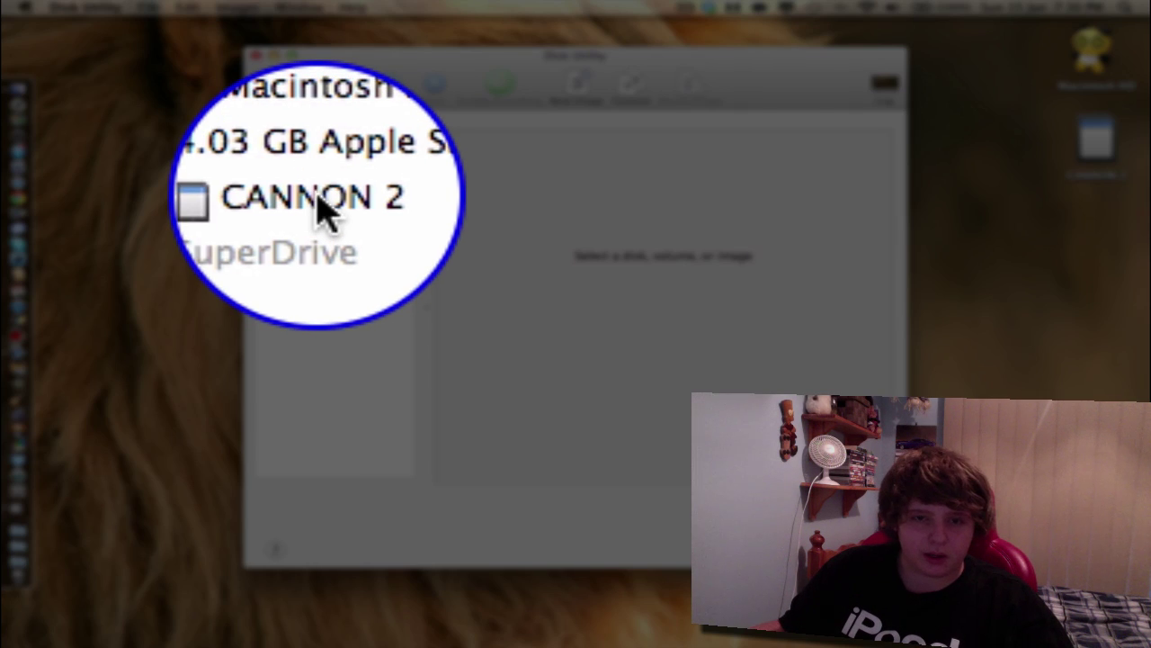
pyautogui.click(324, 208)
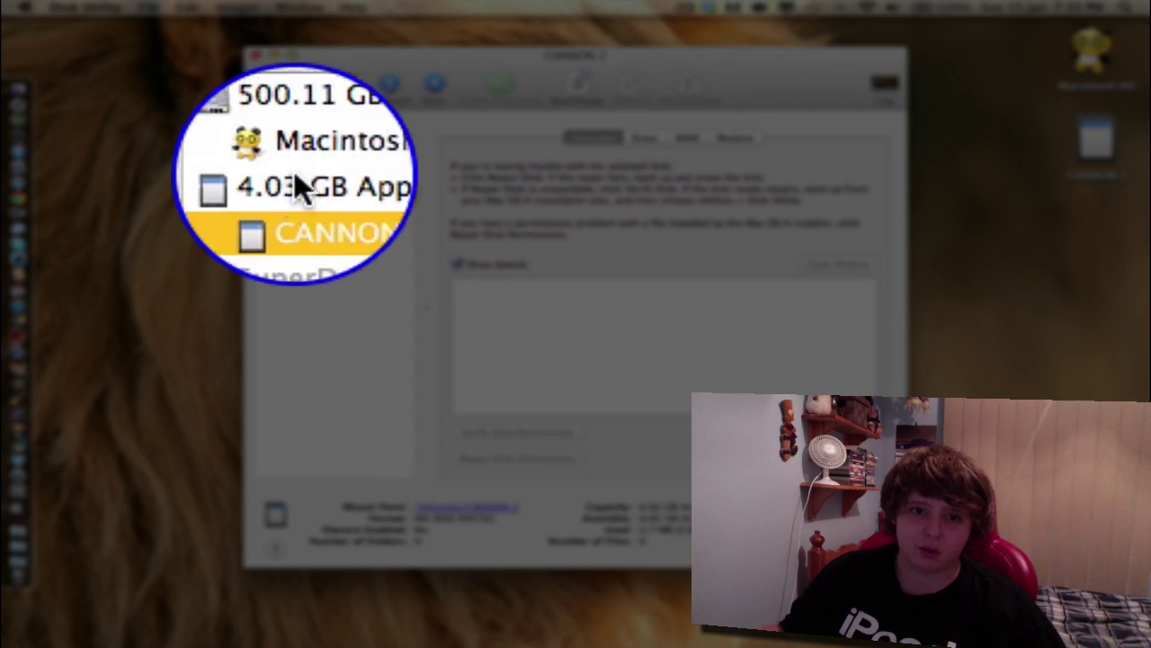
pyautogui.click(292, 177)
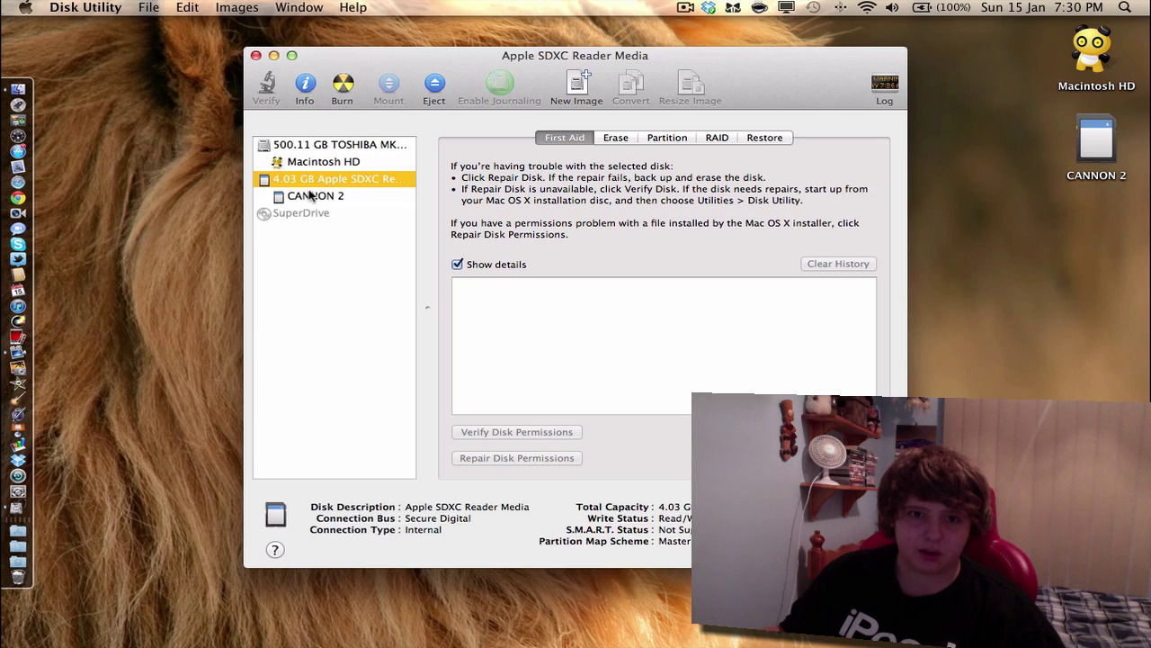
pyautogui.click(310, 196)
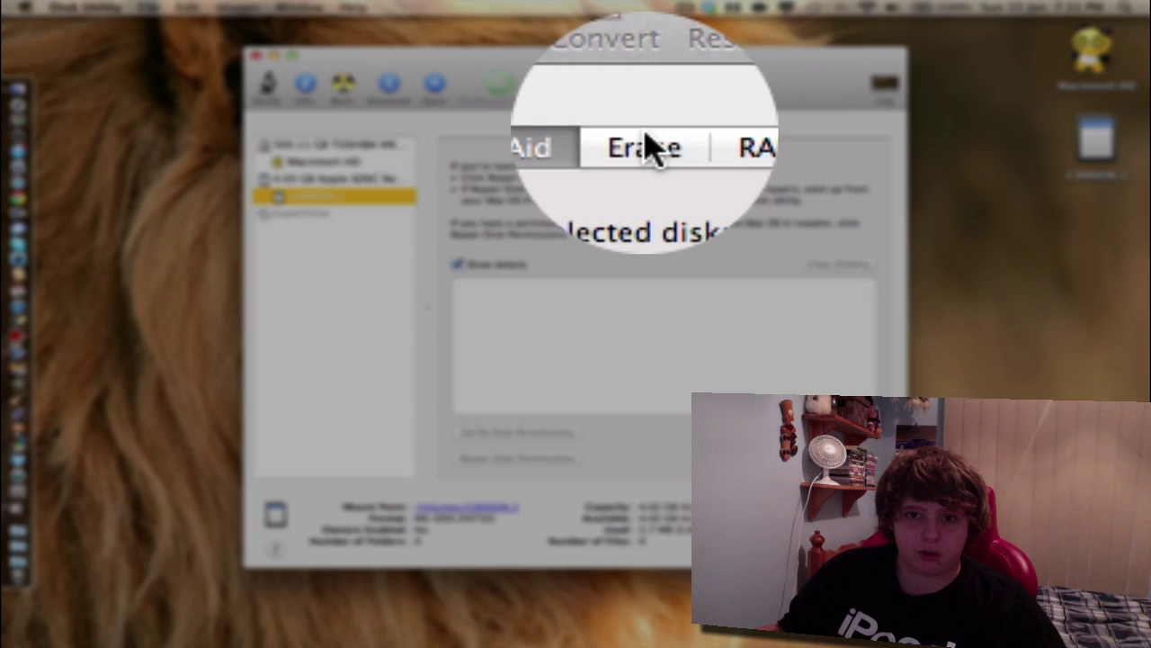
pyautogui.click(644, 137)
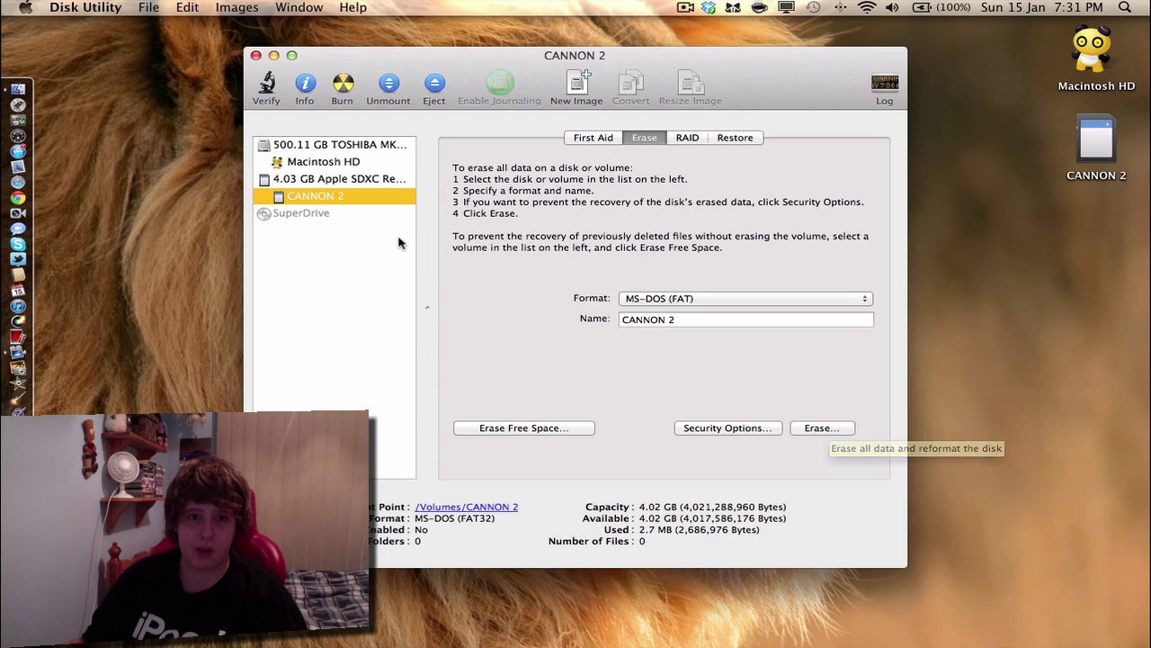
# Reselect CANNON 2 and quit Disk Utility without erasing the card
pyautogui.click(367, 283)
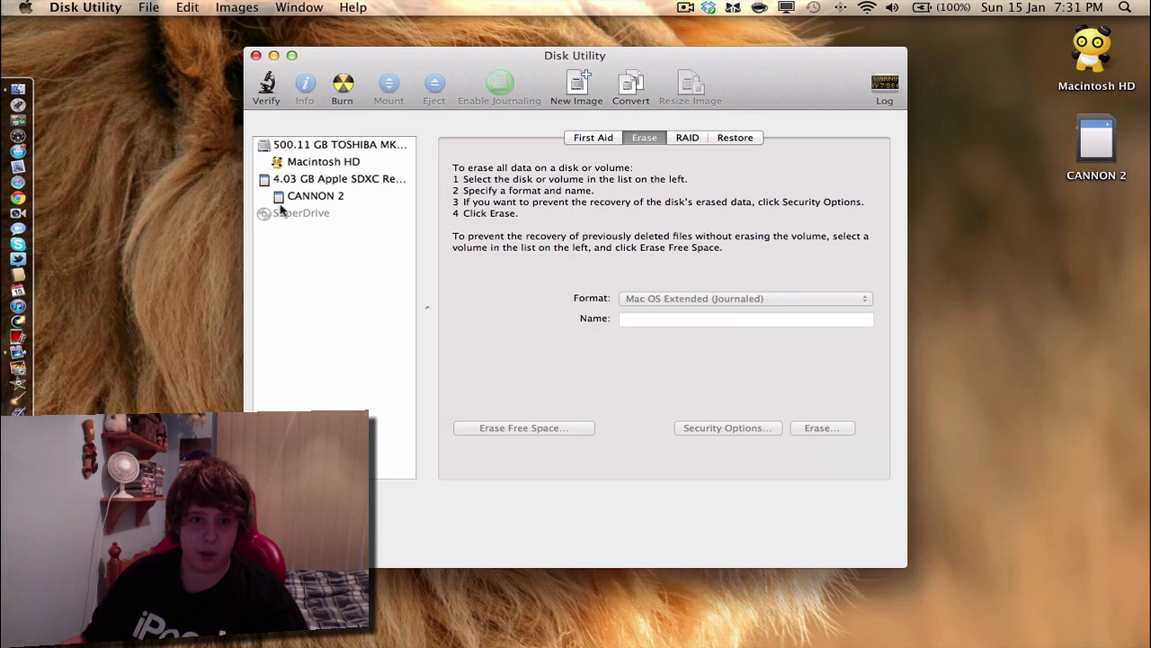
pyautogui.click(281, 212)
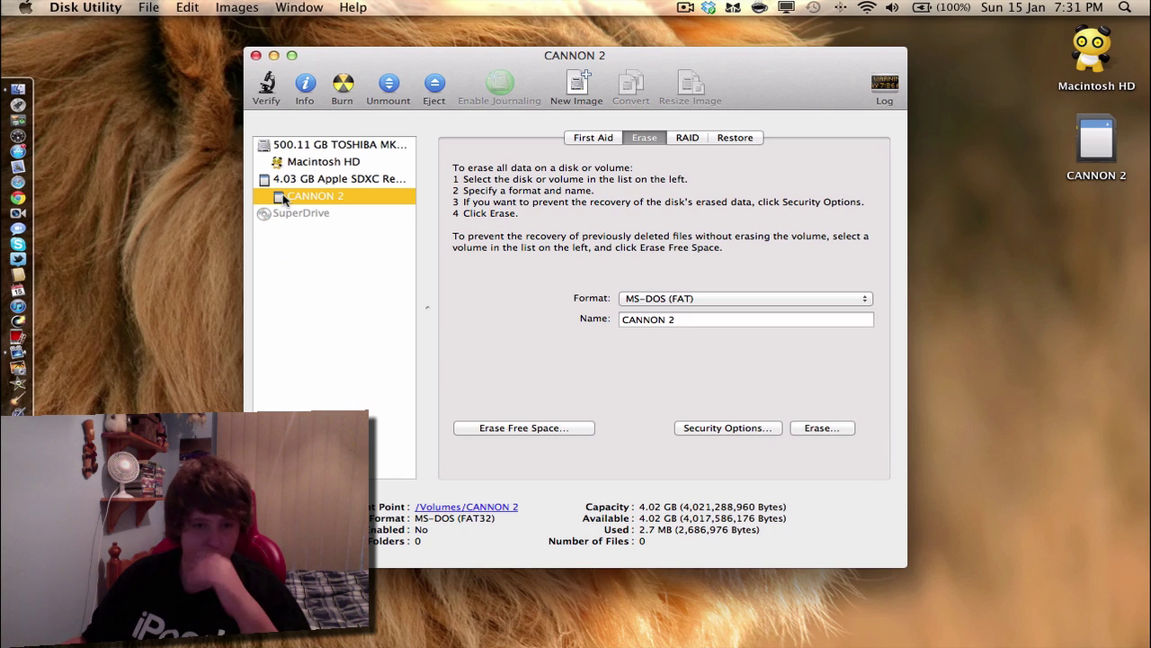
pyautogui.click(256, 56)
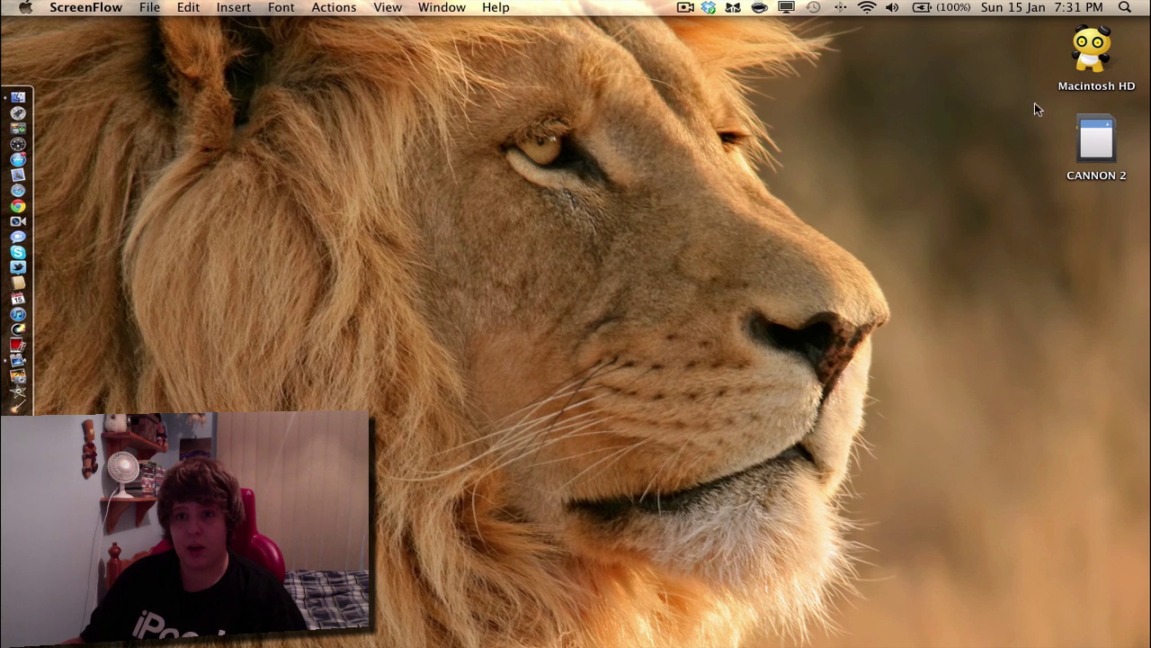
# Check CANNON 2's Get Info details (MS-DOS FAT32, 4.02 GB available), then close it
pyautogui.rightClick(1090, 135)
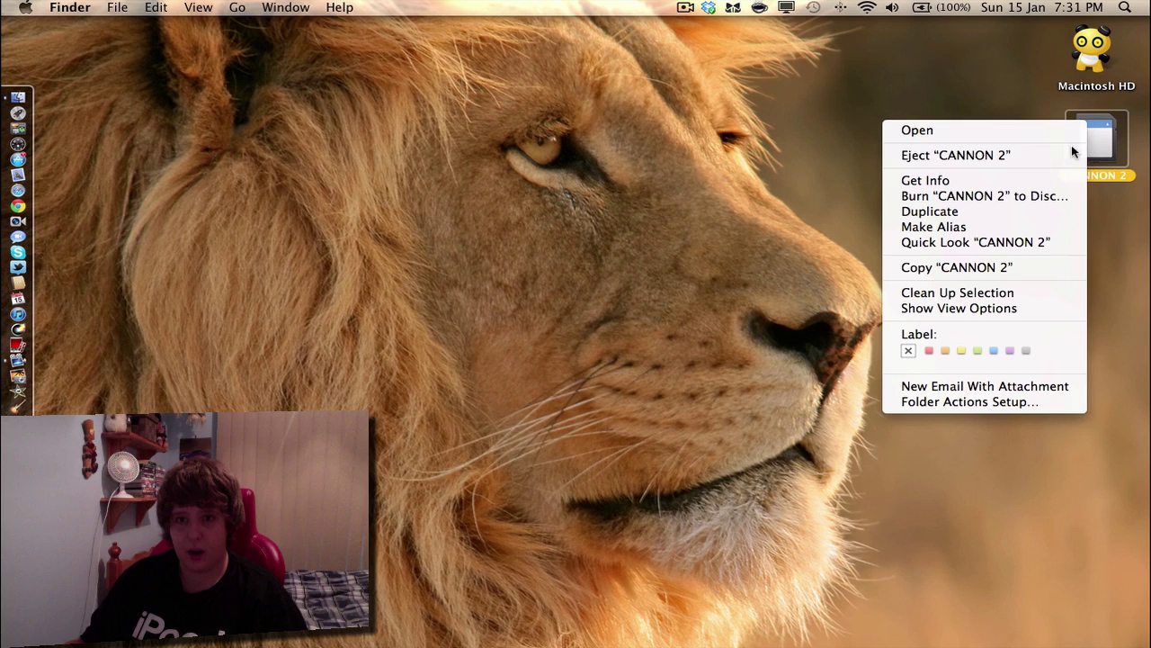
pyautogui.click(953, 180)
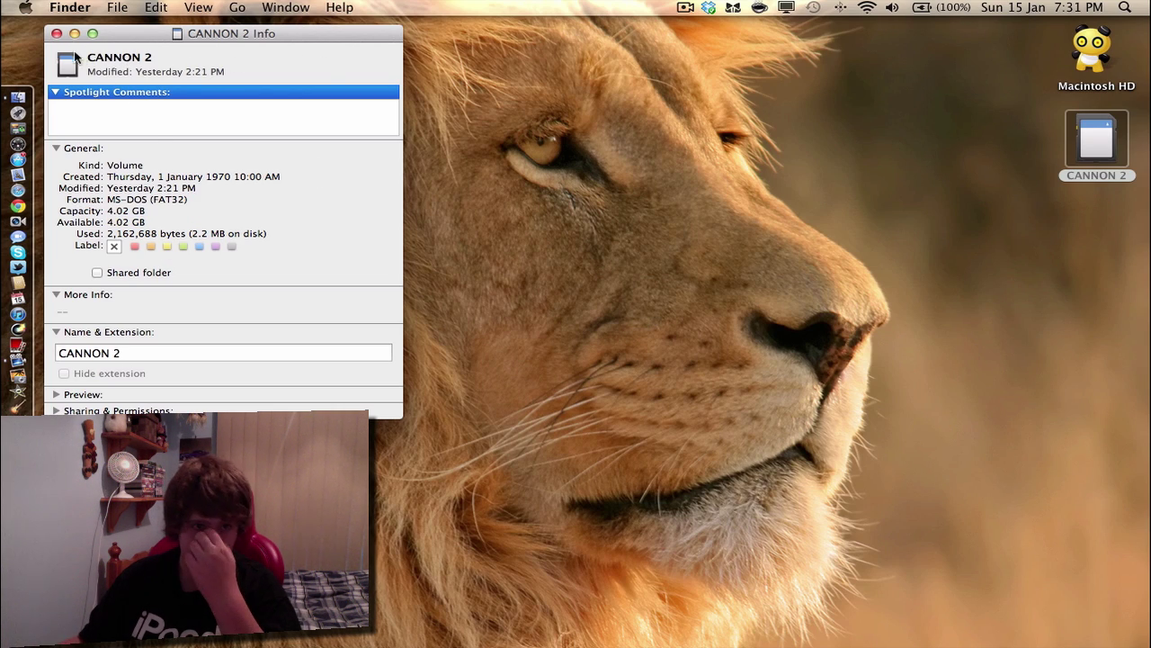
pyautogui.click(57, 34)
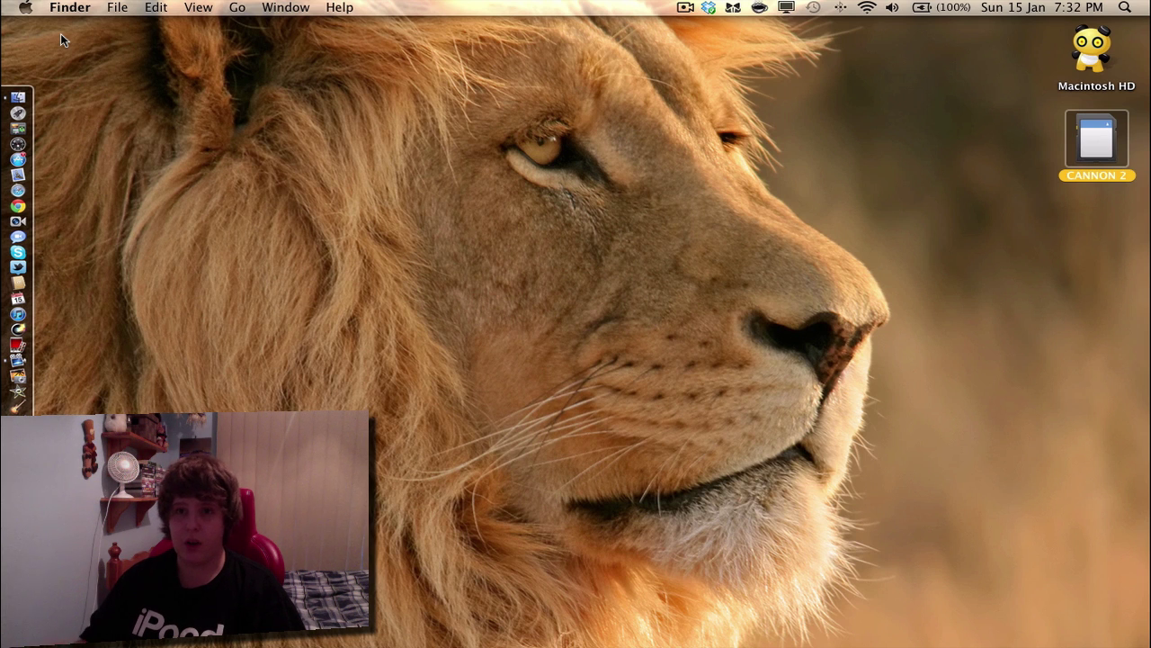
# Dismiss Spotlight's disk results, then view Launchpad's Utilities folder and close Launchpad
pyautogui.click(1125, 7)
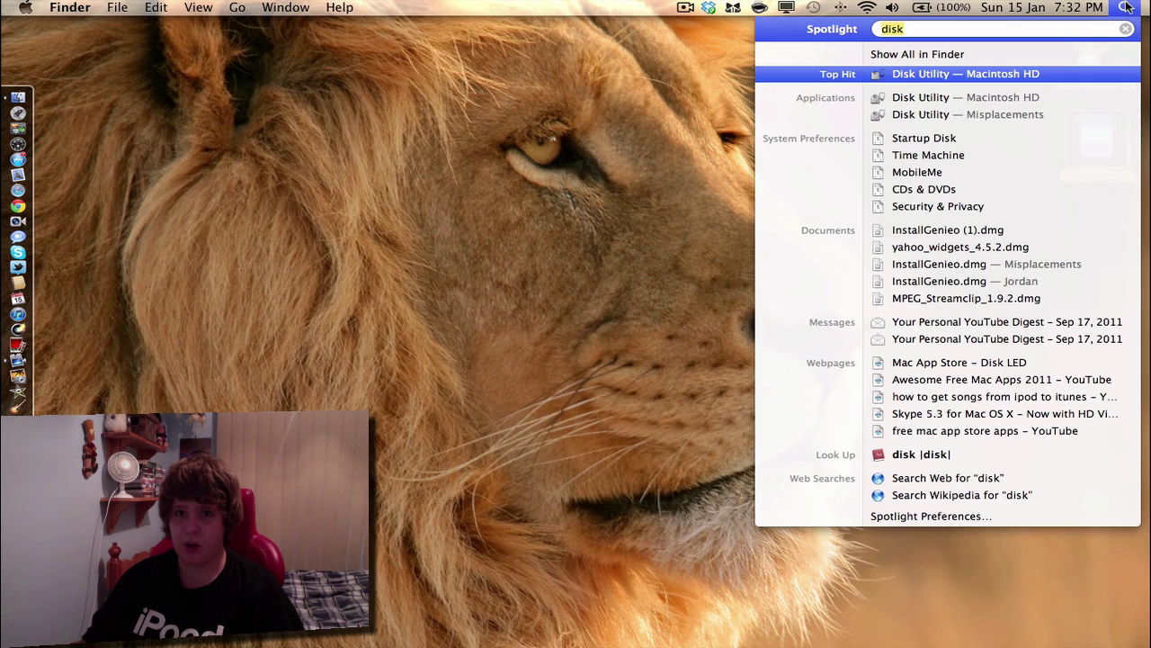
pyautogui.click(1126, 7)
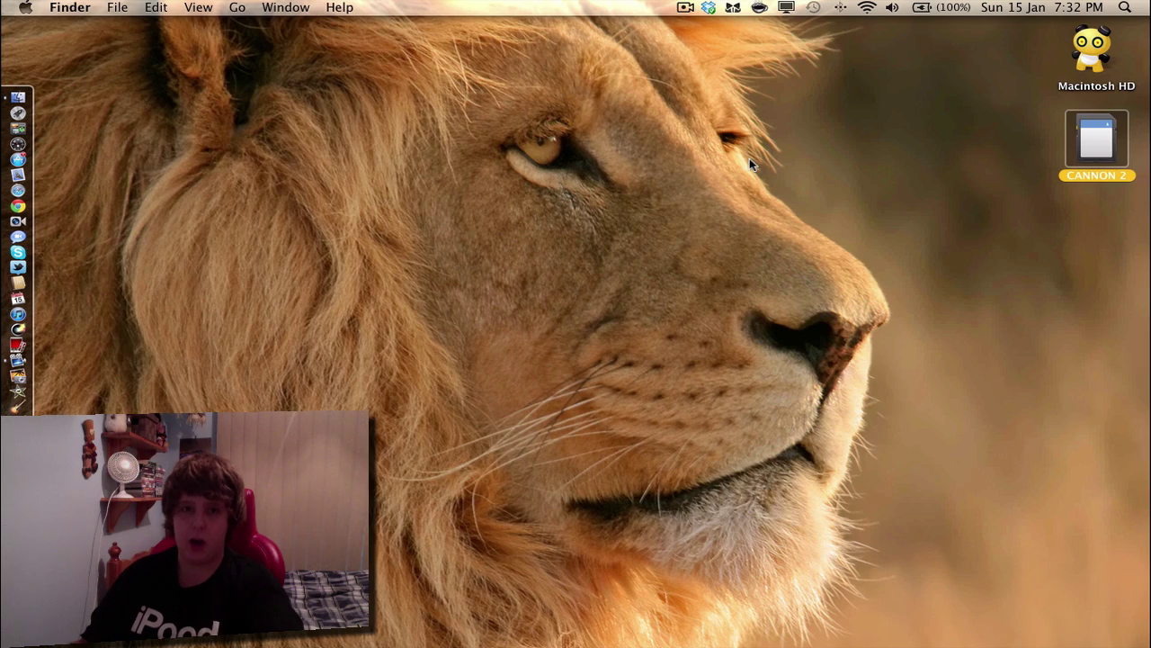
pyautogui.press('F4')
pyautogui.click(686, 65)
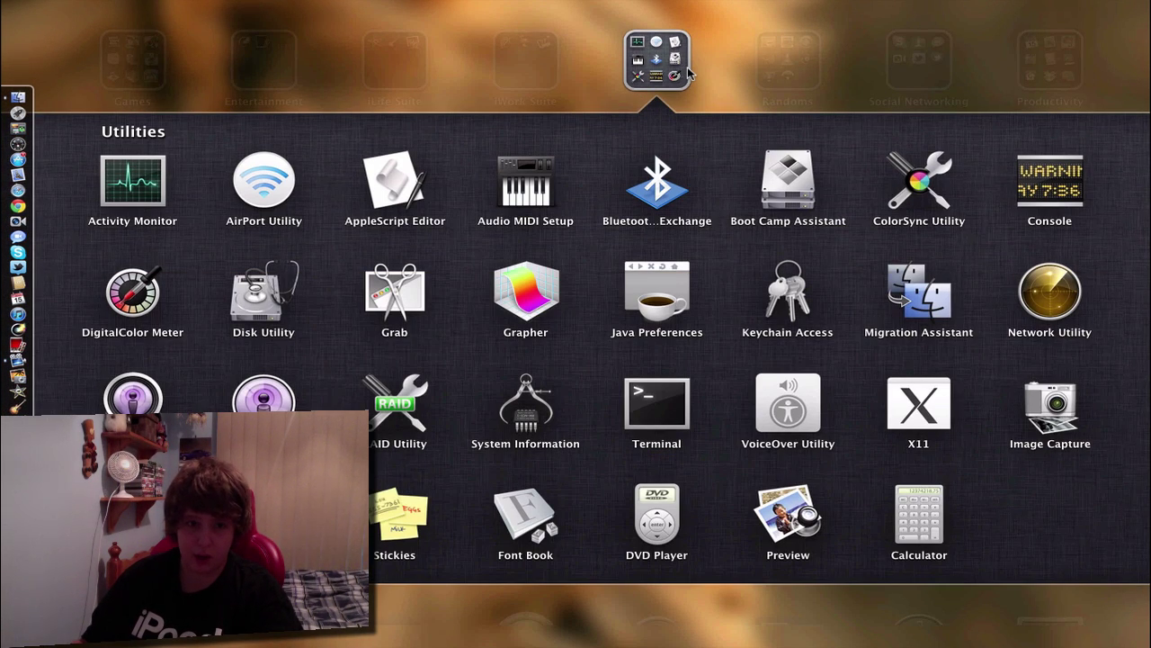
pyautogui.click(688, 72)
pyautogui.press('Escape')
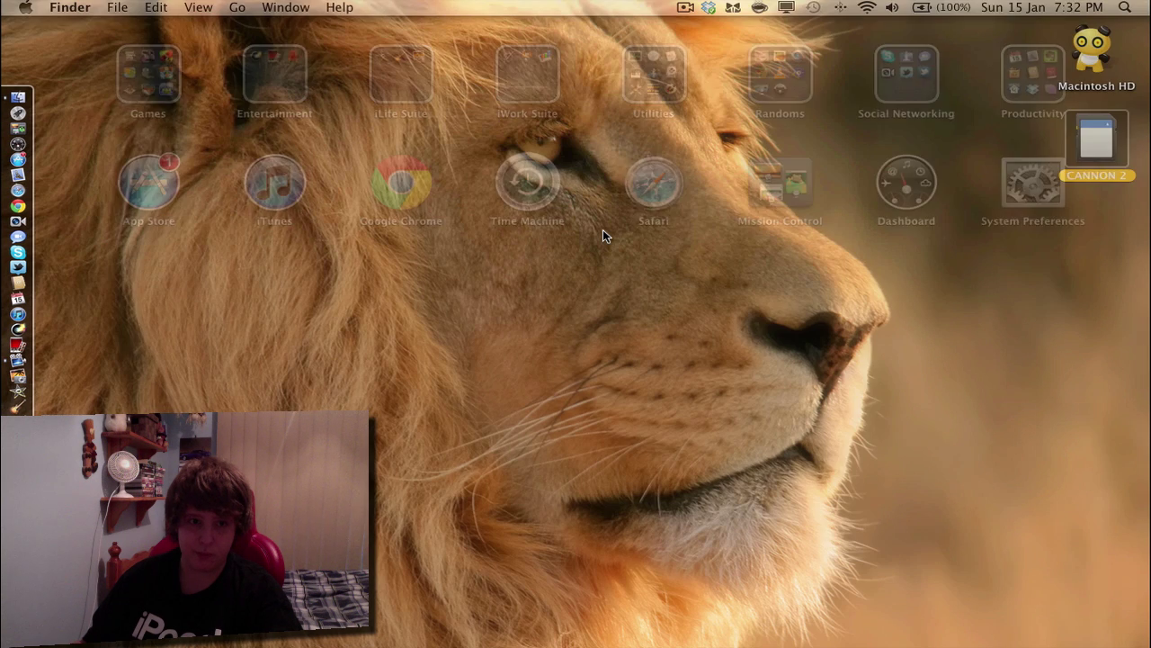